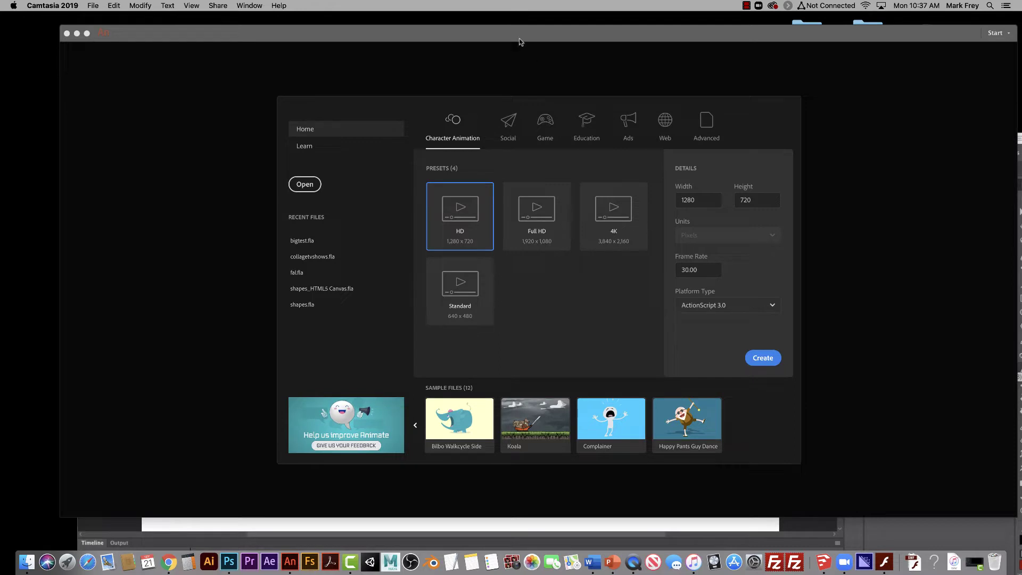
# Bring Adobe Animate to the front on its Character Animation start screen (HD 1280 x 720, 30 fps)
pyautogui.click(491, 34)
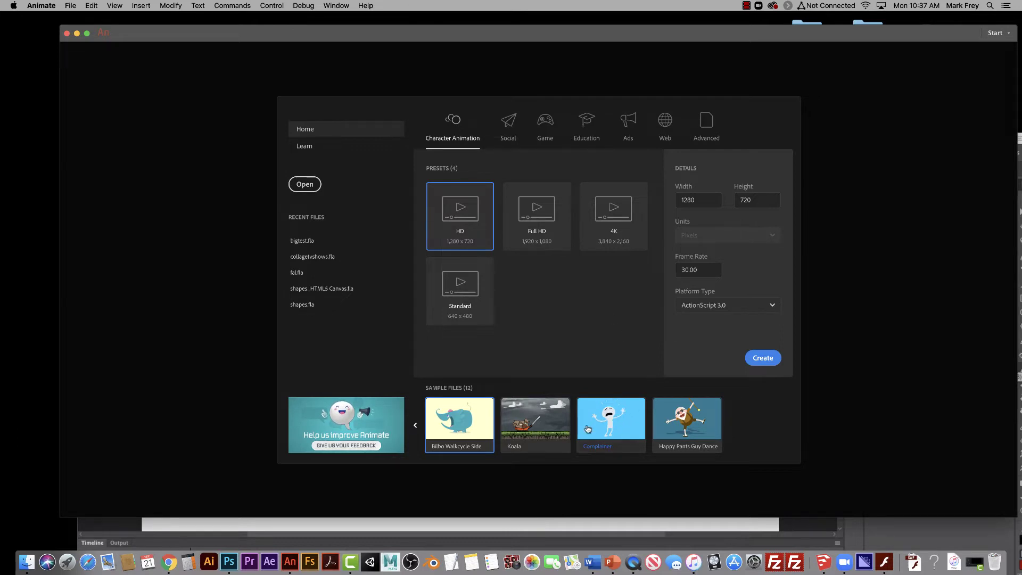
pyautogui.click(505, 132)
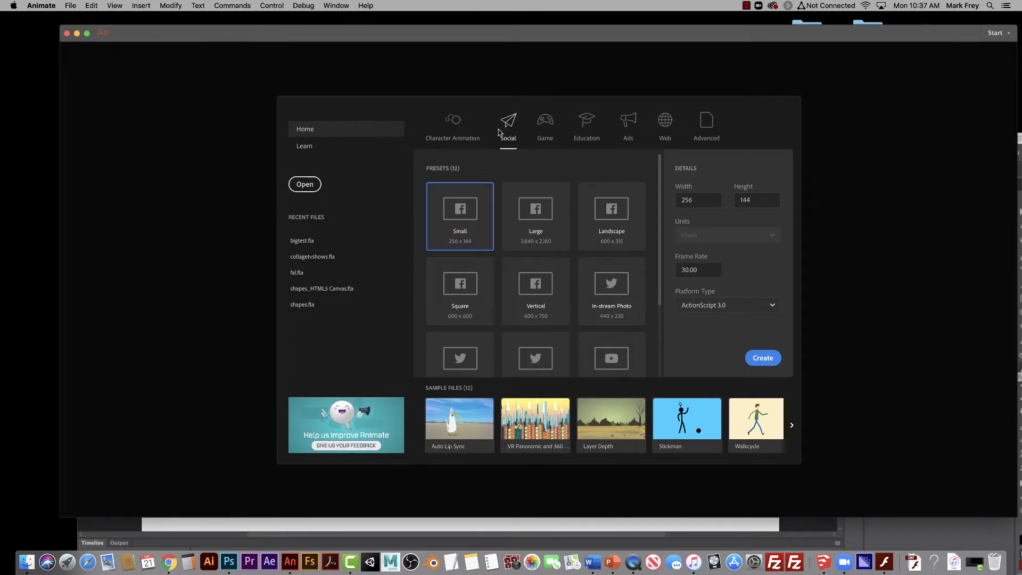
pyautogui.click(542, 128)
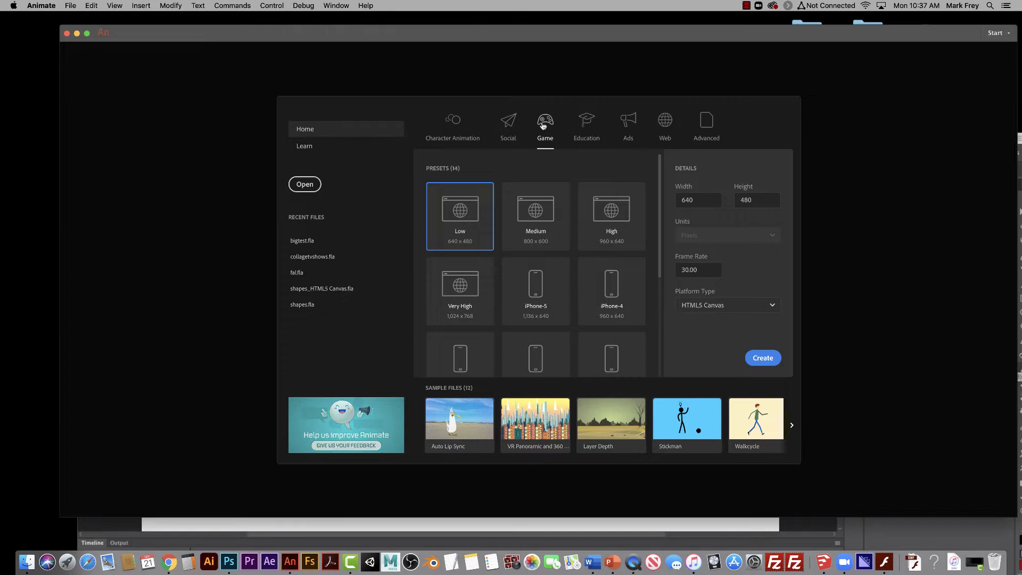
pyautogui.click(459, 127)
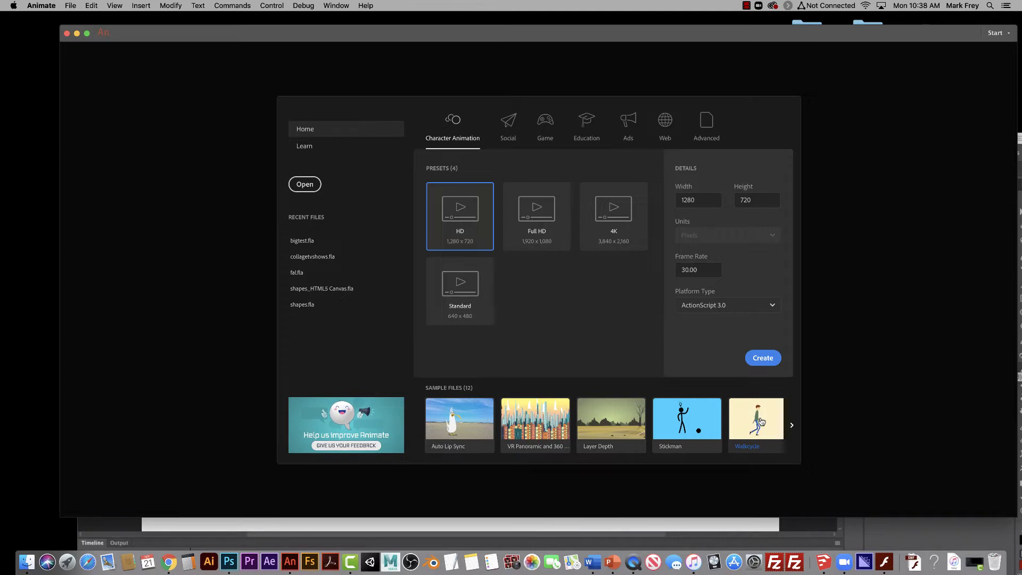
# Open the Walkcycle sample as Untitled-2 and play the walking character's animation
pyautogui.click(761, 421)
pyautogui.press('Return')
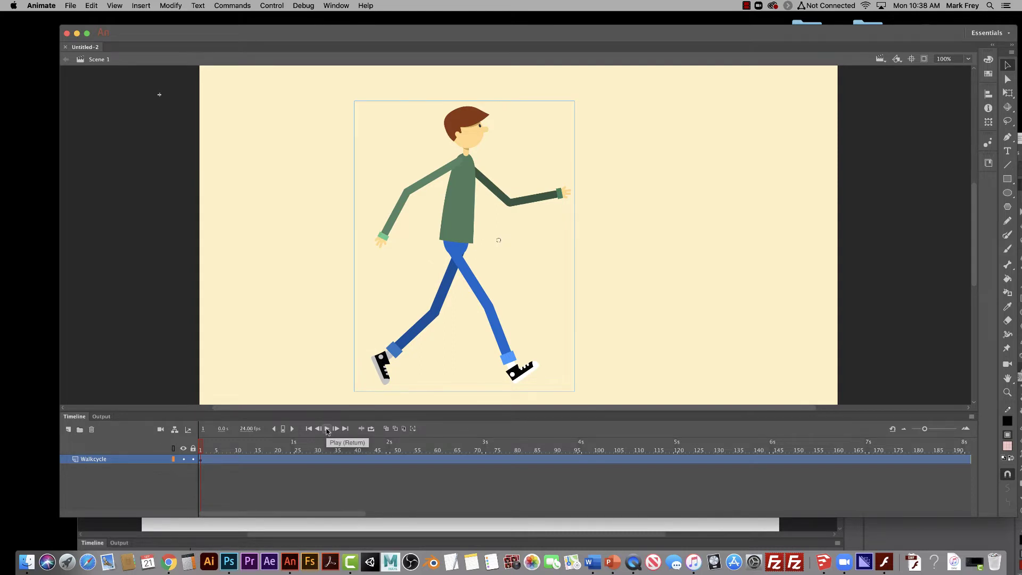
pyautogui.click(327, 429)
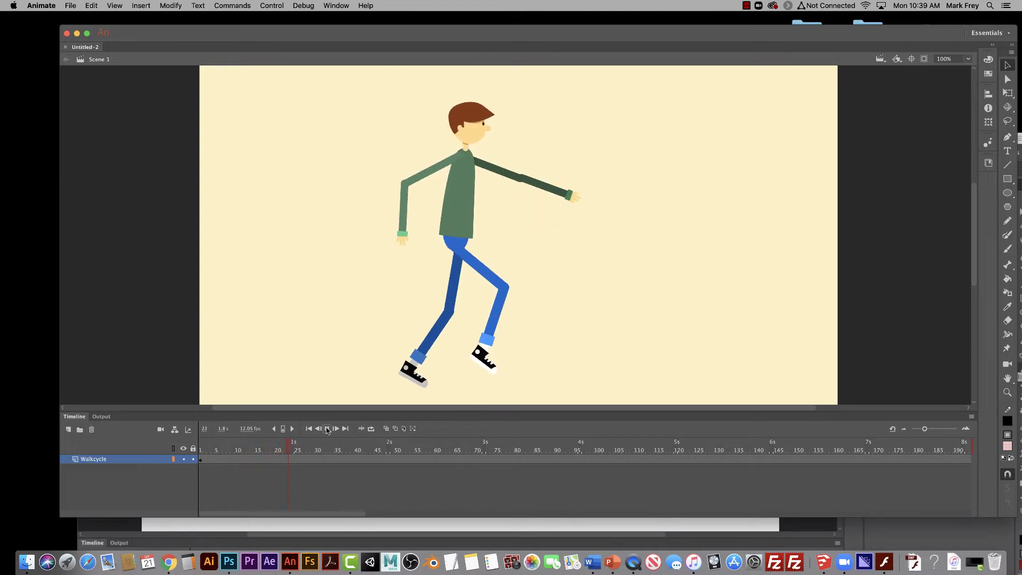
# Pause the walk, enter the character symbol, and scrub through its tweened body-part layers
pyautogui.click(327, 429)
pyautogui.click(334, 457)
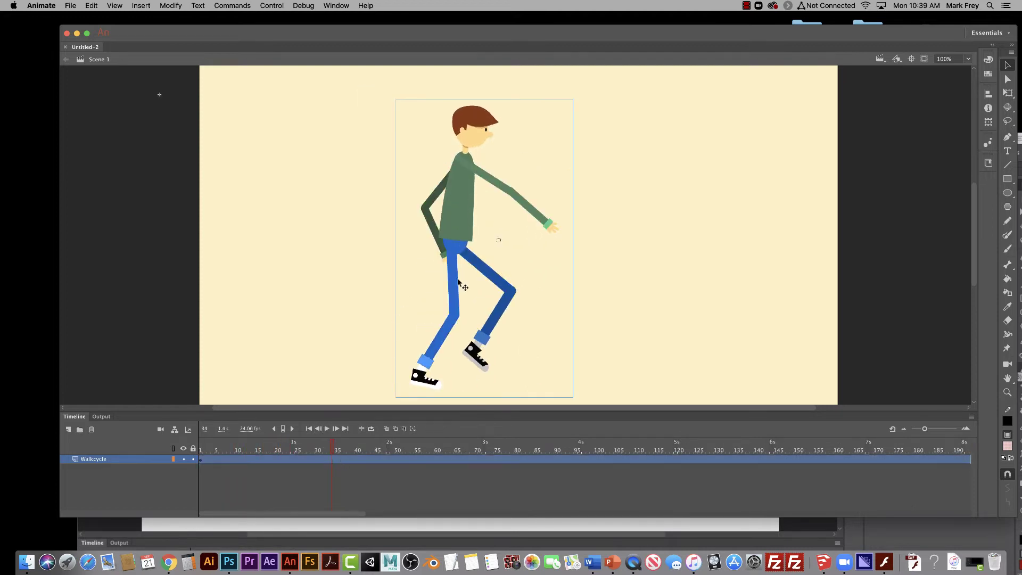
pyautogui.doubleClick(457, 278)
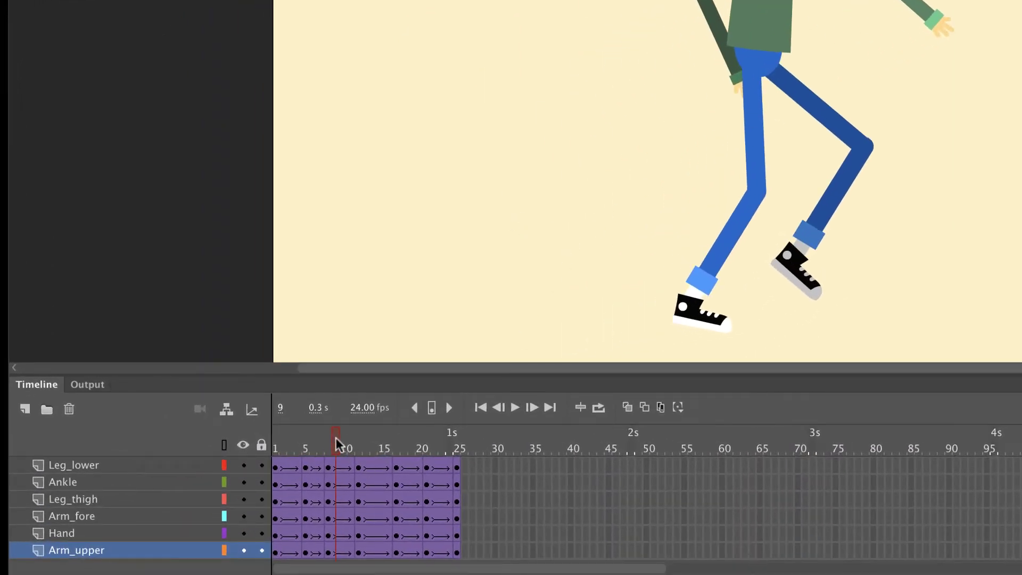
pyautogui.moveTo(336, 438); pyautogui.dragTo(272, 448)
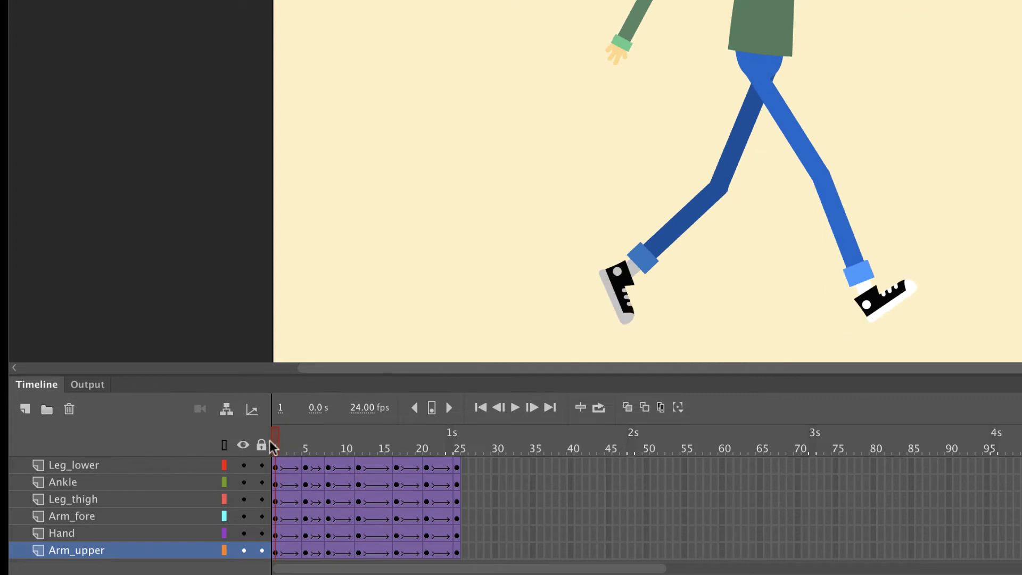
# Hide all layers, re-show Leg_lower, Ankle and Leg_thigh, and scrub the leg motion to frame 15
pyautogui.click(244, 447)
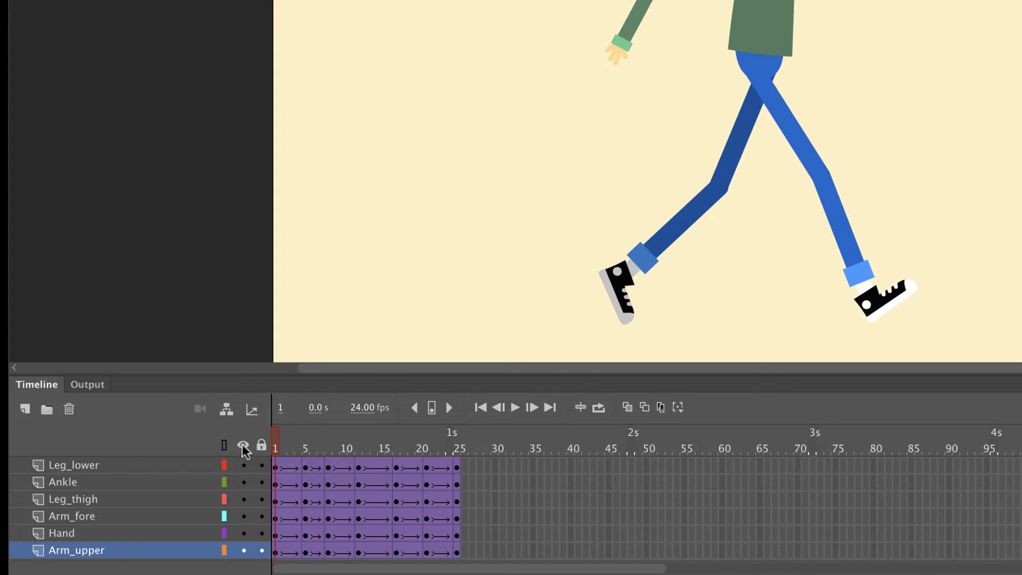
pyautogui.click(243, 466)
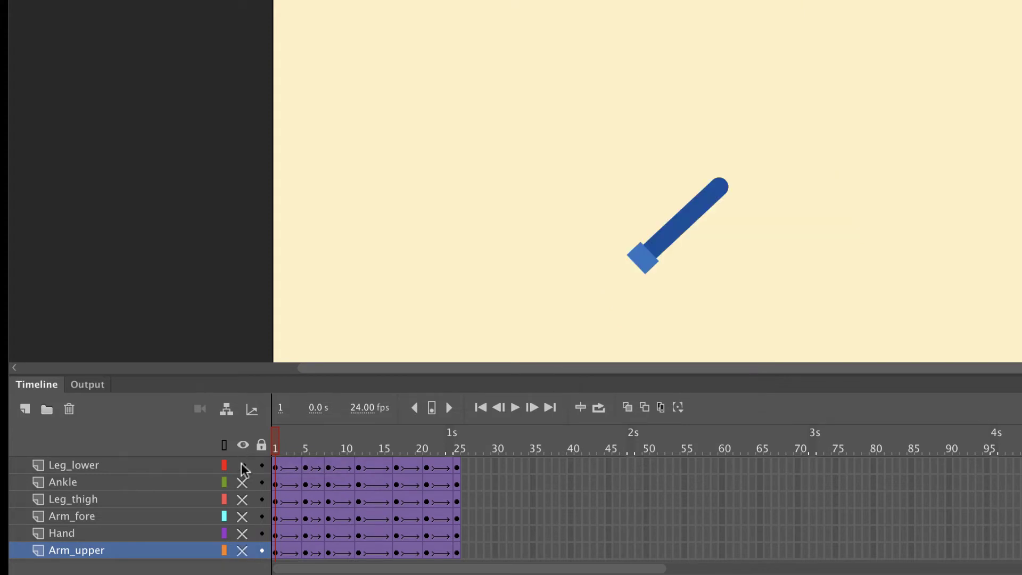
pyautogui.moveTo(276, 439); pyautogui.dragTo(251, 456)
pyautogui.click(242, 482)
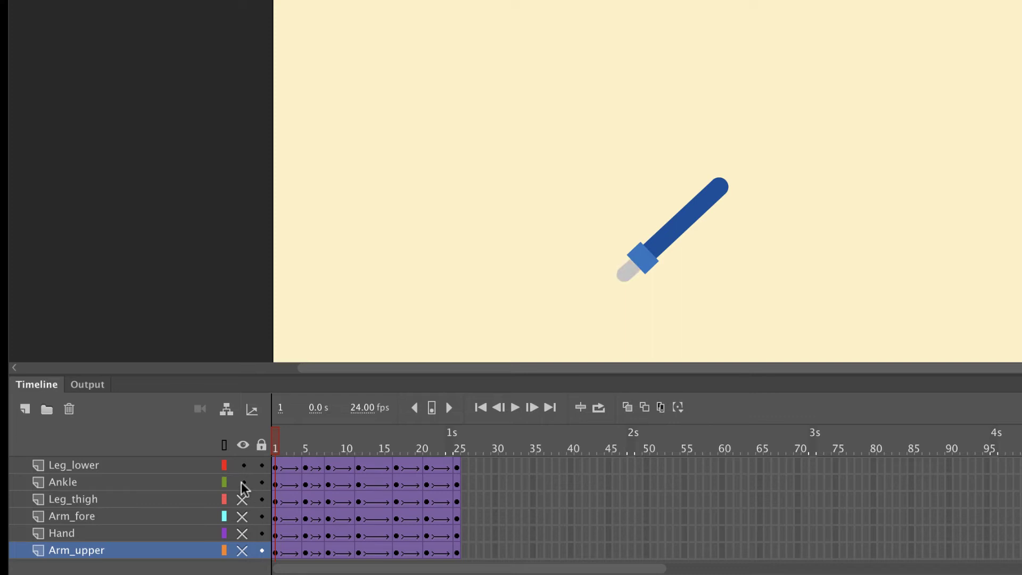
pyautogui.click(242, 499)
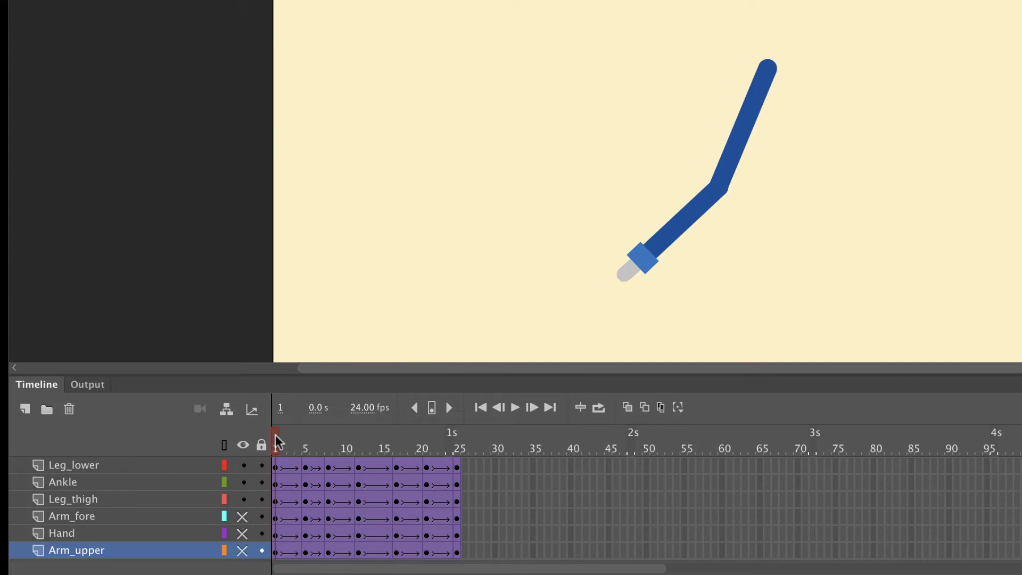
pyautogui.moveTo(278, 442); pyautogui.dragTo(310, 449)
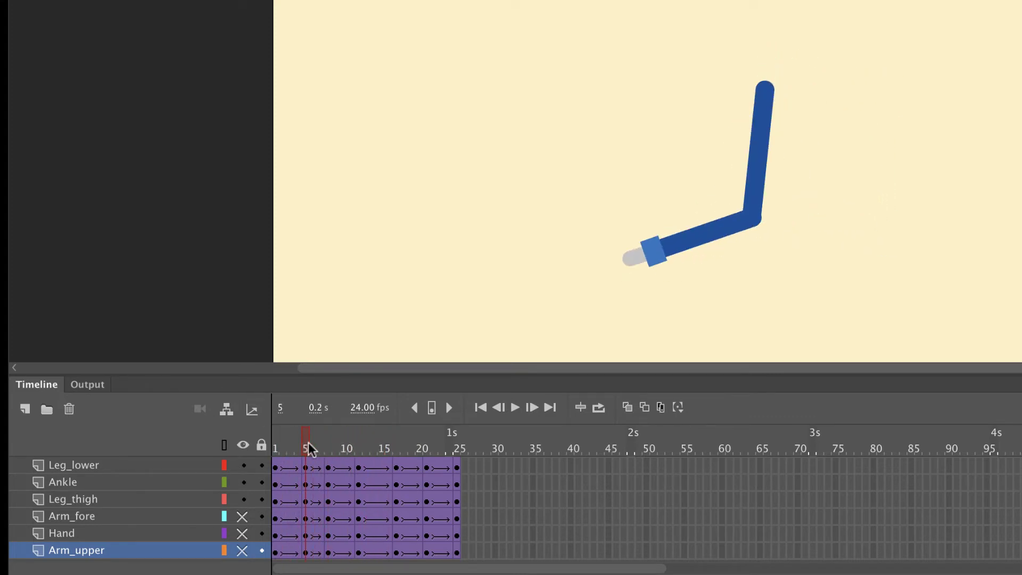
# Re-show Arm_fore, Hand and Arm_upper, scrub the limbs, and enlarge the timeline to list every layer
pyautogui.click(242, 517)
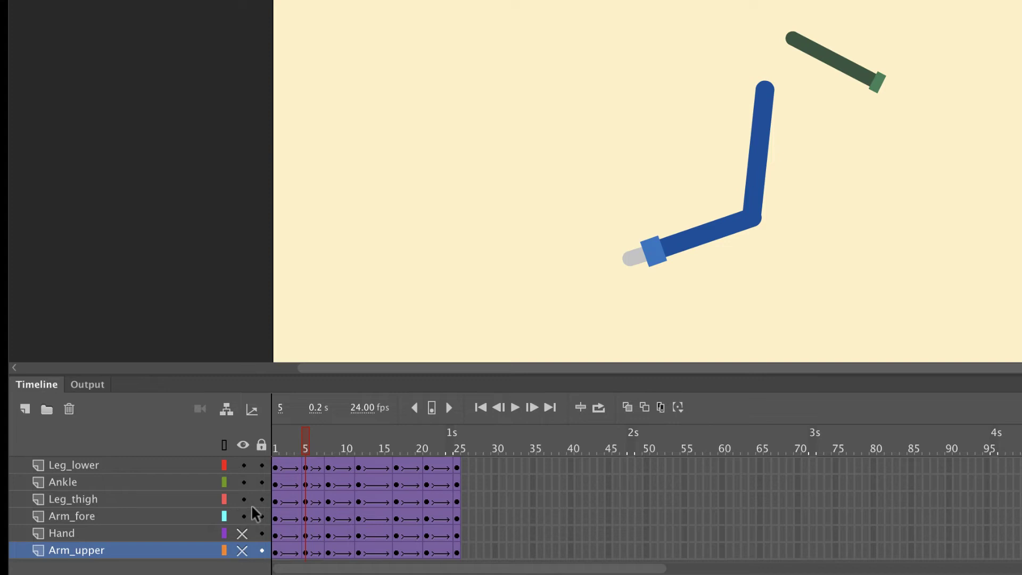
pyautogui.scroll(1, 266, 495)
pyautogui.scroll(-1, 279, 484)
pyautogui.click(243, 534)
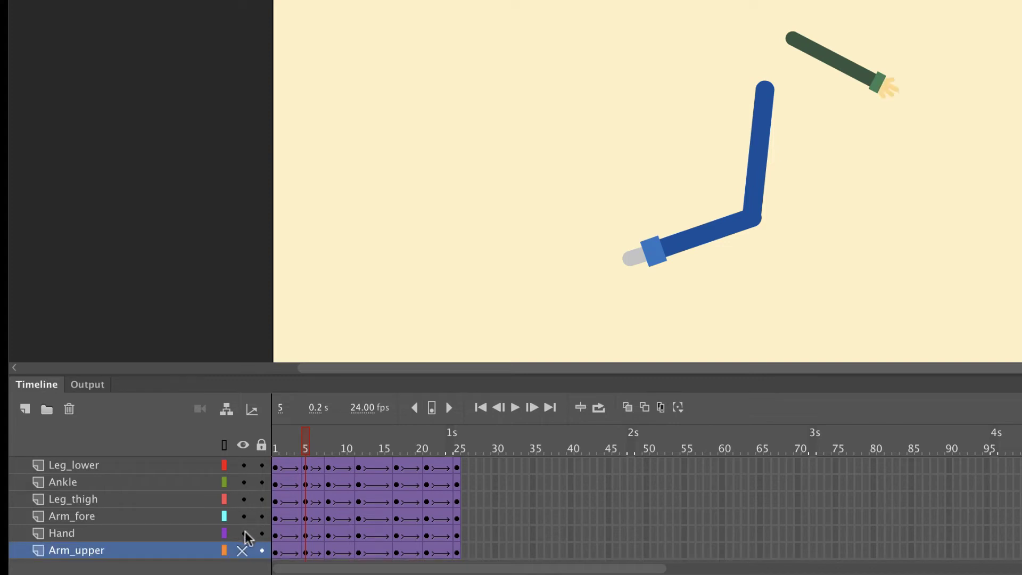
pyautogui.click(242, 550)
pyautogui.hscroll(5, 266, 515)
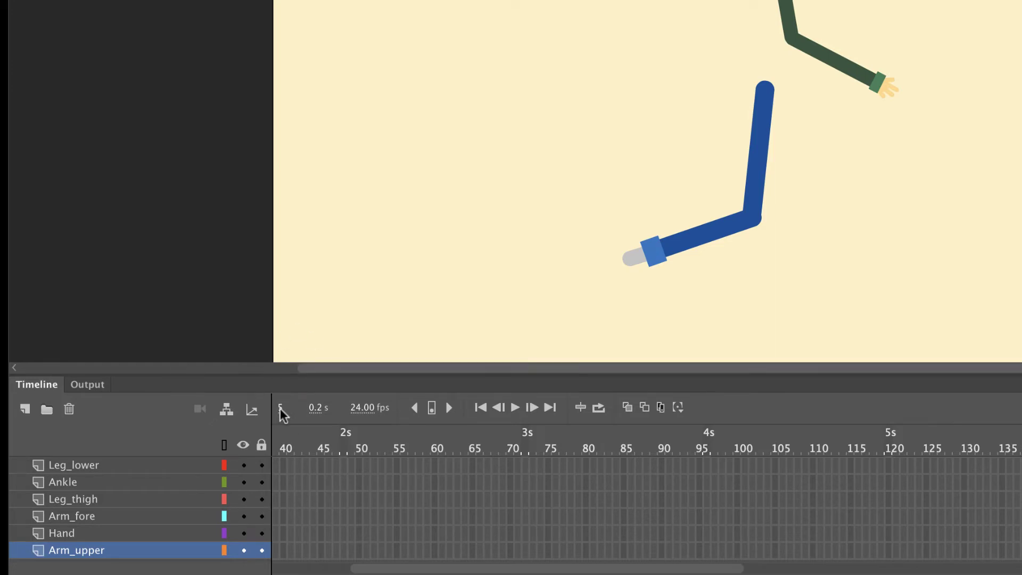
pyautogui.hscroll(-5, 285, 440)
pyautogui.moveTo(306, 431)
pyautogui.mouseDown()
pyautogui.moveTo(371, 432)
pyautogui.moveTo(320, 432)
pyautogui.mouseUp()
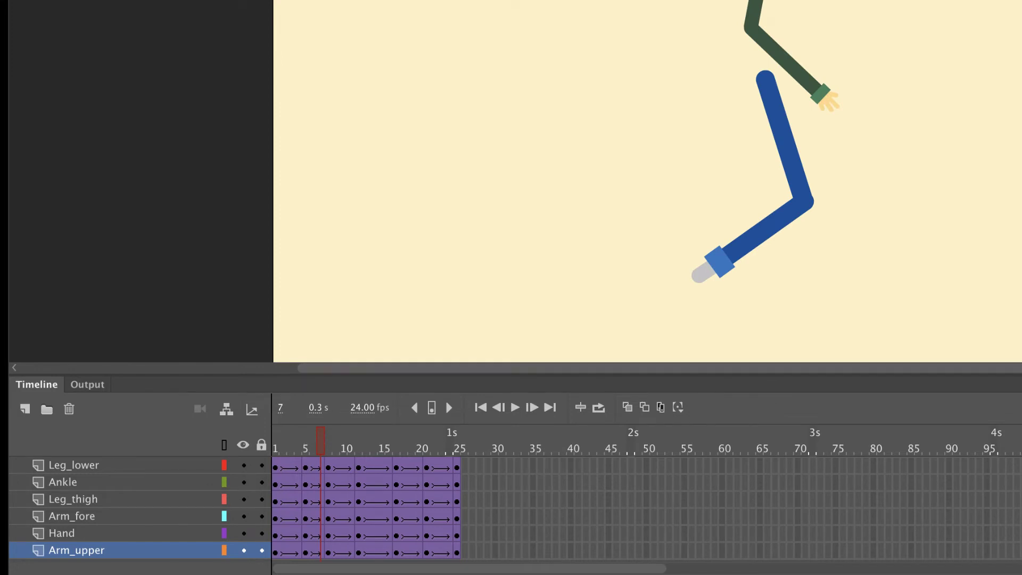
pyautogui.moveTo(533, 373); pyautogui.dragTo(532, 83)
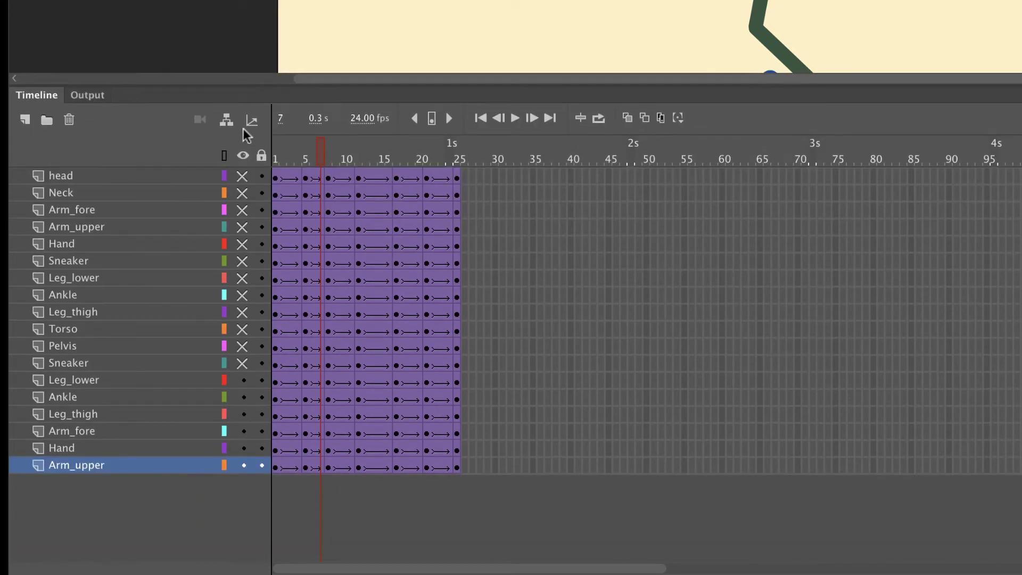
pyautogui.click(242, 157)
pyautogui.click(243, 158)
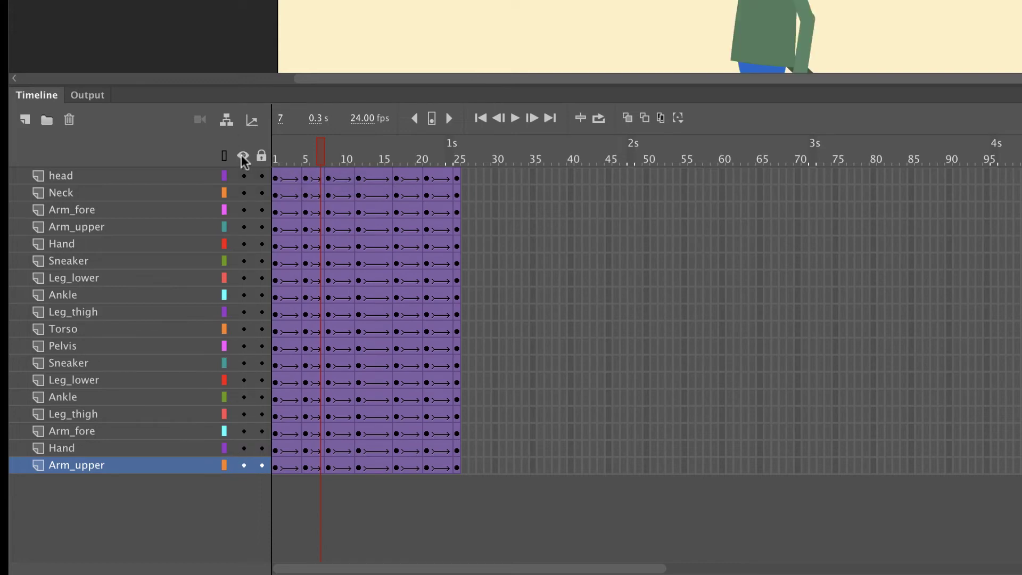
pyautogui.moveTo(513, 78)
pyautogui.mouseDown()
pyautogui.moveTo(506, 171)
pyautogui.moveTo(496, 168)
pyautogui.mouseUp()
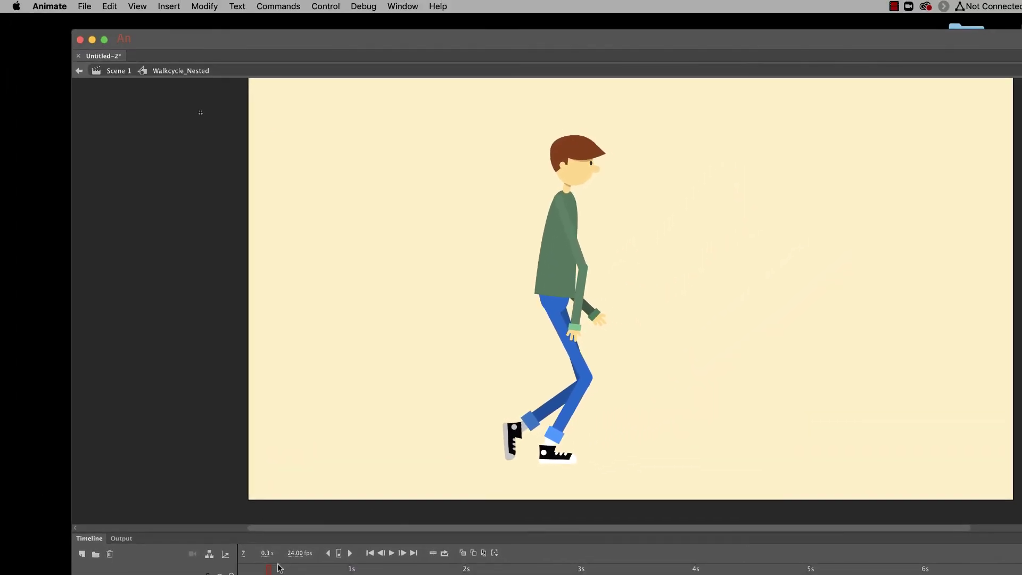
pyautogui.moveTo(268, 570)
pyautogui.mouseDown()
pyautogui.moveTo(316, 571)
pyautogui.moveTo(268, 571)
pyautogui.mouseUp()
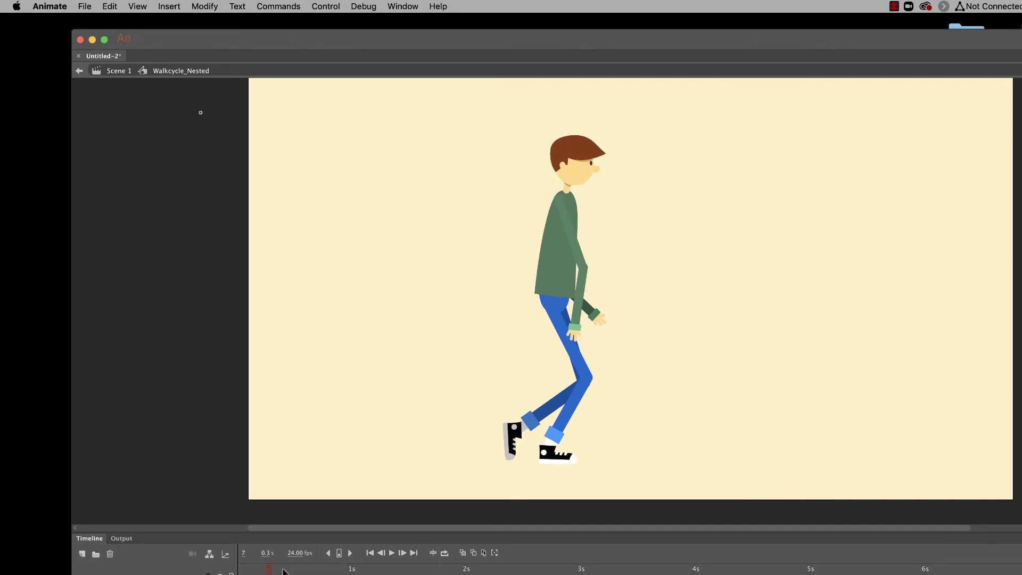
# Close the Untitled-2 walk-cycle document from the File menu
pyautogui.click(84, 7)
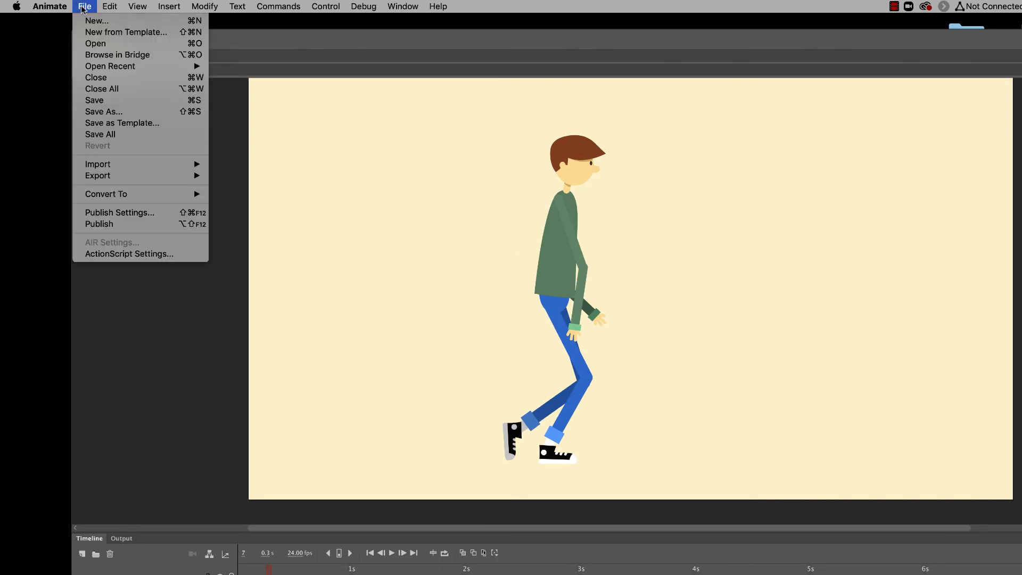
pyautogui.click(96, 77)
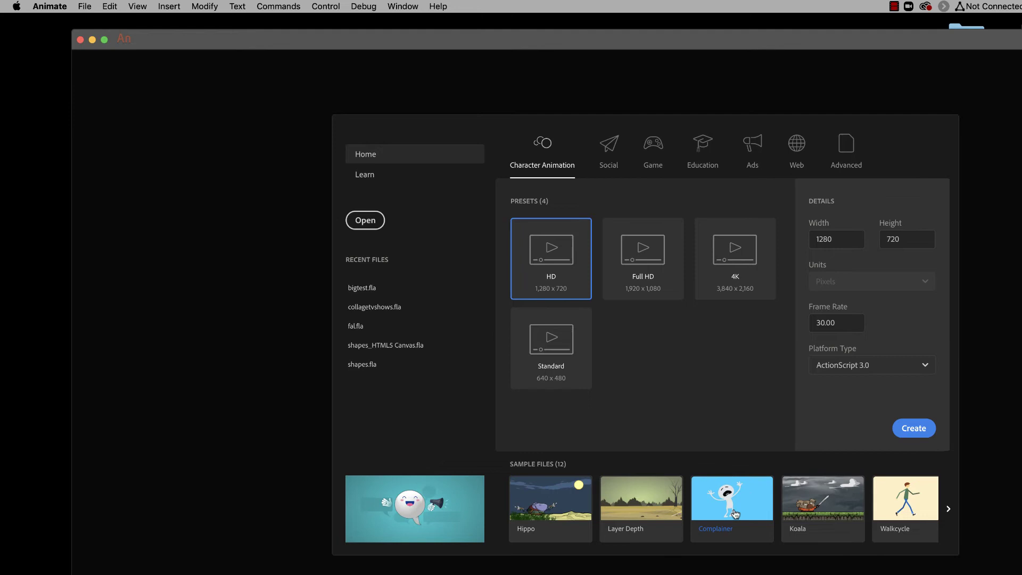
# Page through the sample files to Auto Lip Sync and open the seagull beach sample
pyautogui.click(949, 511)
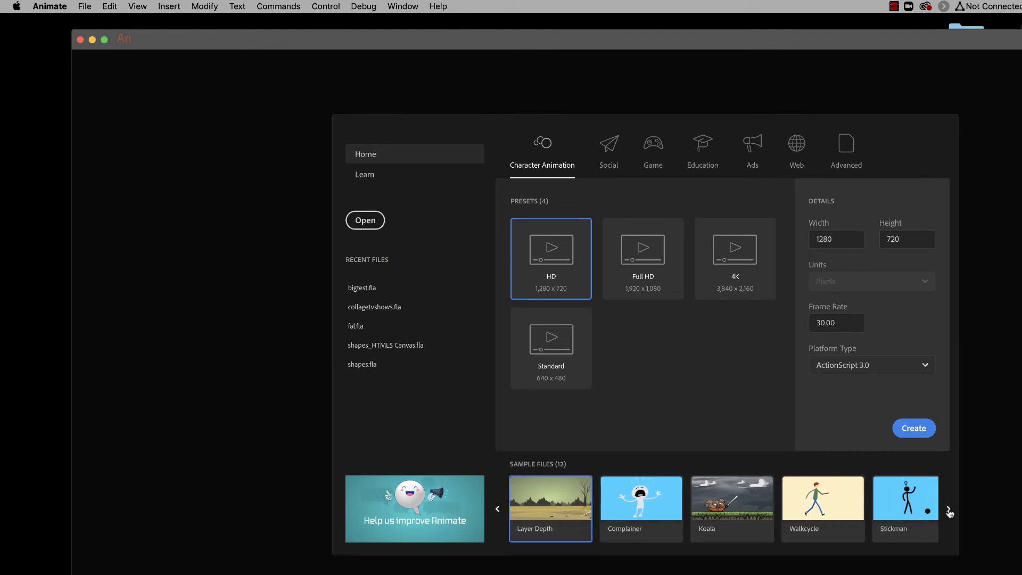
pyautogui.click(949, 511)
pyautogui.click(949, 511)
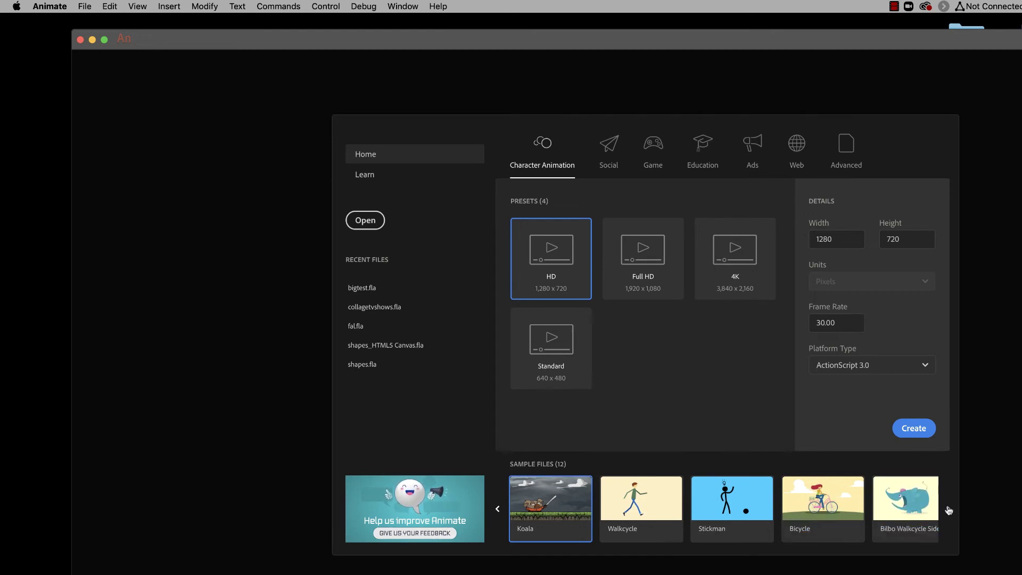
pyautogui.click(949, 509)
pyautogui.click(948, 509)
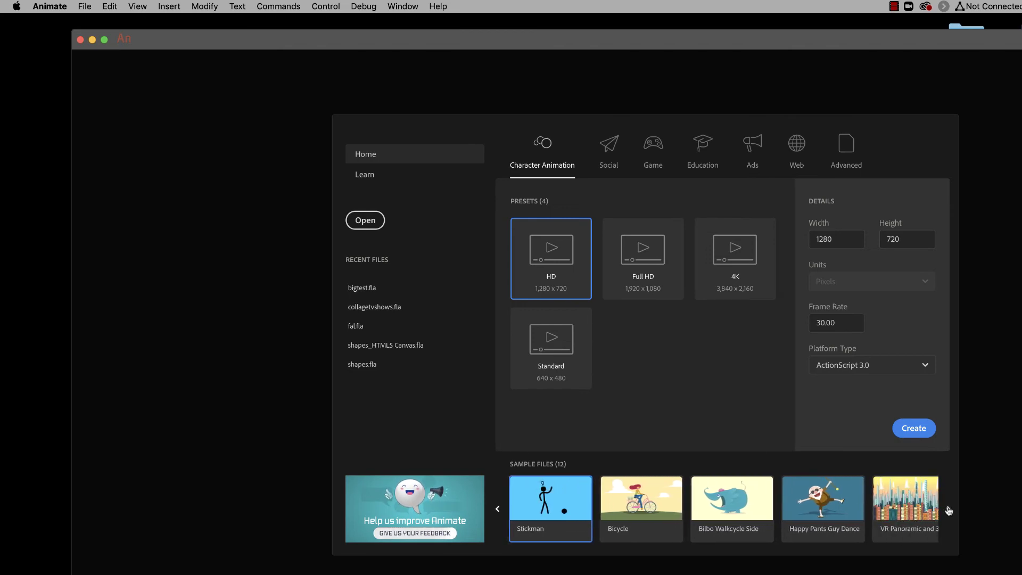
pyautogui.click(949, 510)
pyautogui.click(948, 509)
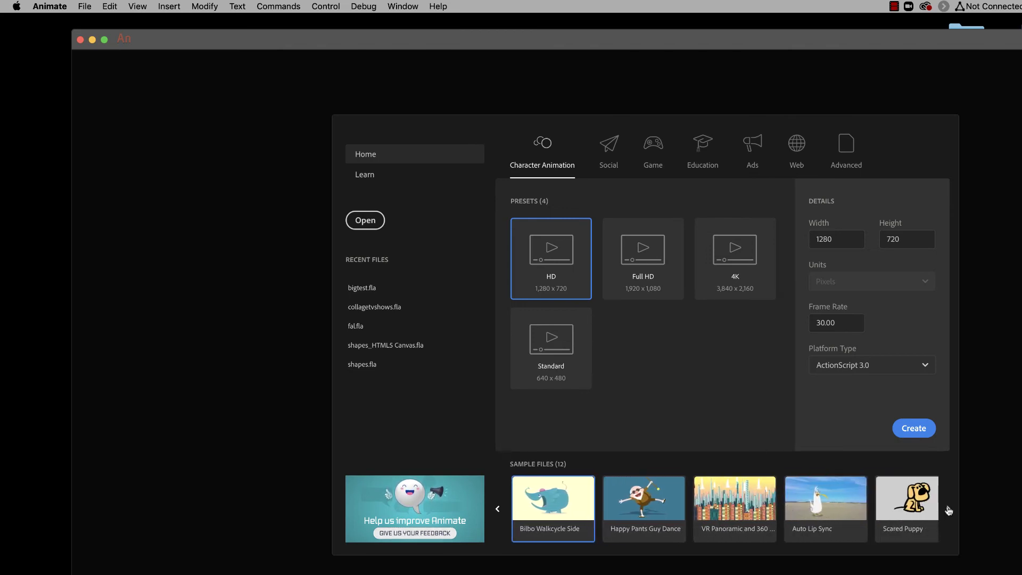
pyautogui.click(840, 506)
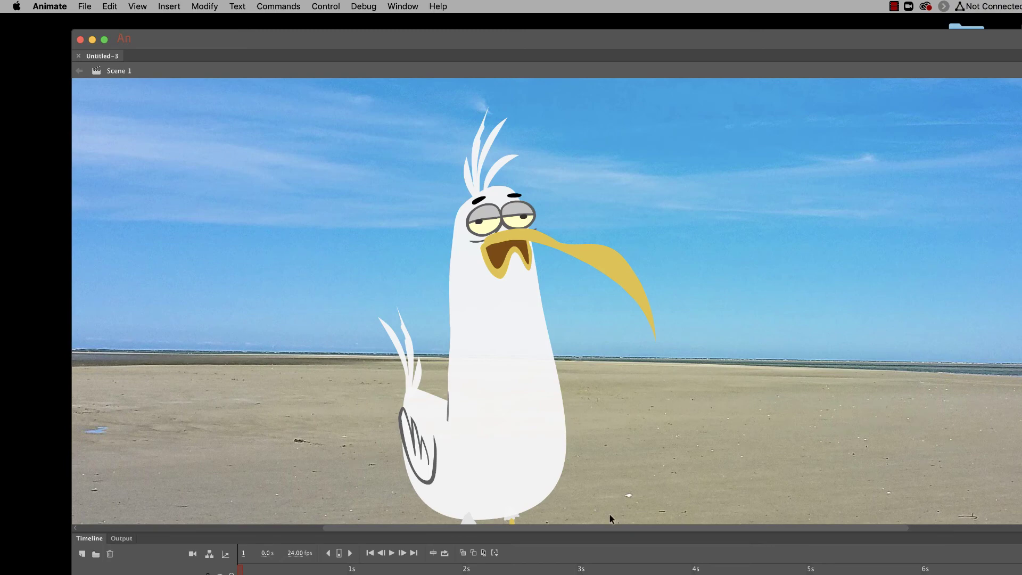
# Play the seagull lip-sync animation and pause it at frame 285 (11.8 s)
pyautogui.hscroll(10, 609, 513)
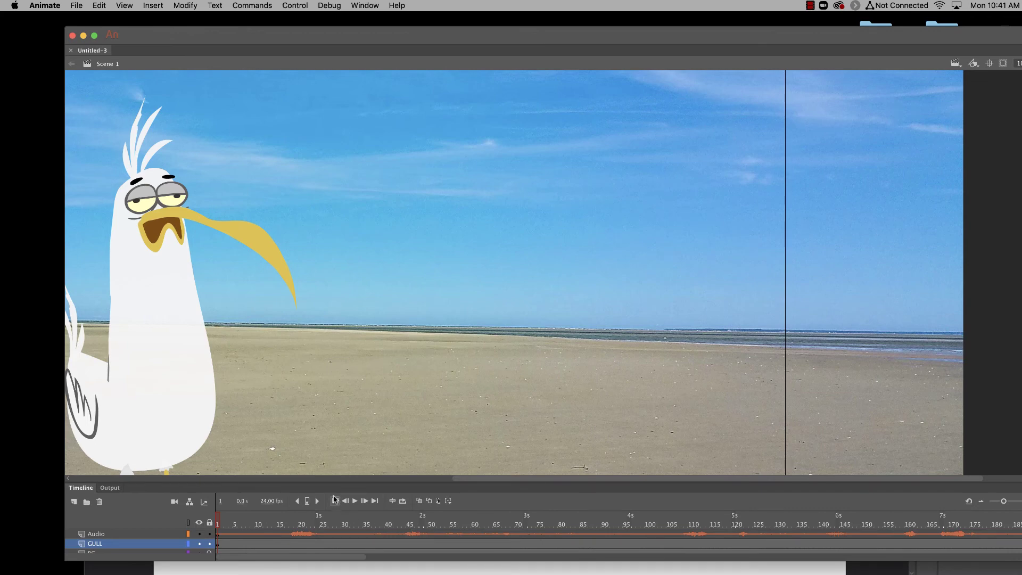
pyautogui.click(355, 502)
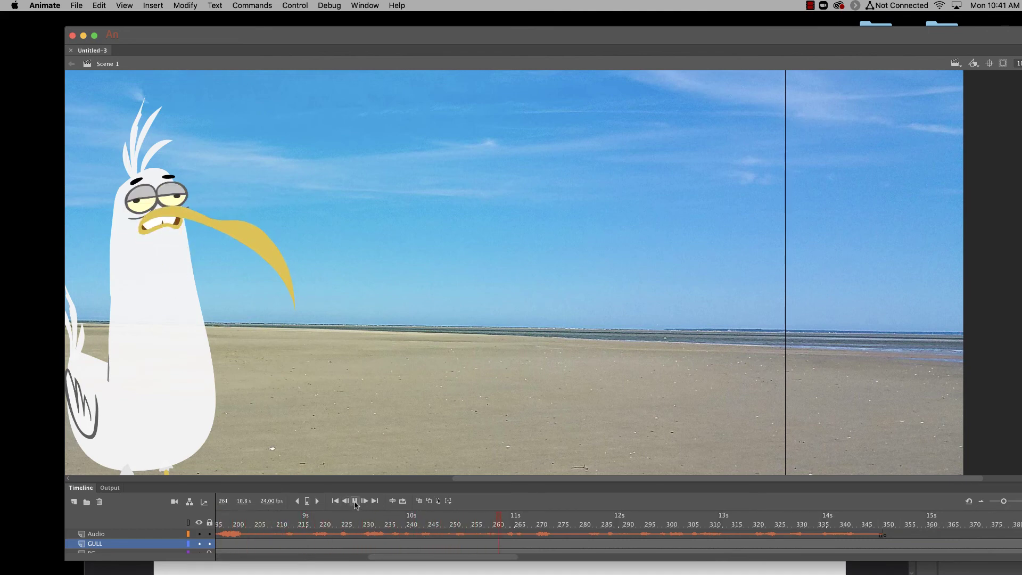
pyautogui.click(355, 502)
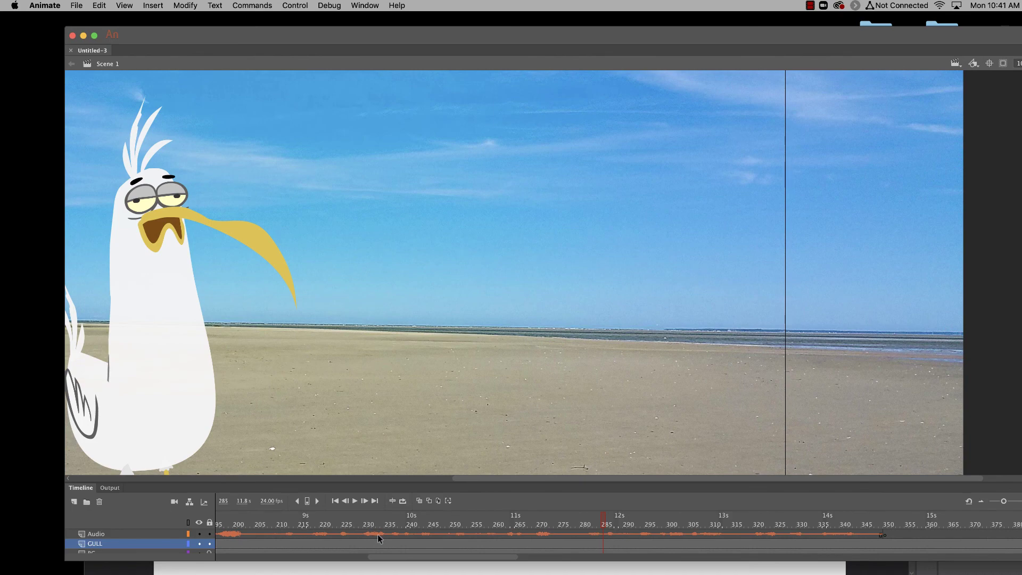
pyautogui.click(78, 7)
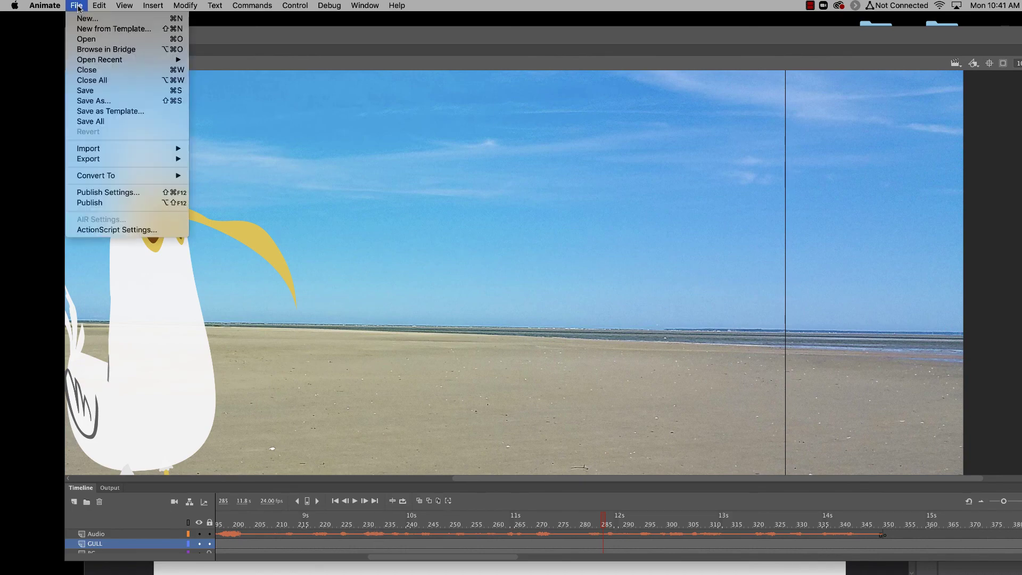
# Close the Untitled-3 seagull document and page ahead to samples like Scared Puppy and Koala
pyautogui.click(87, 72)
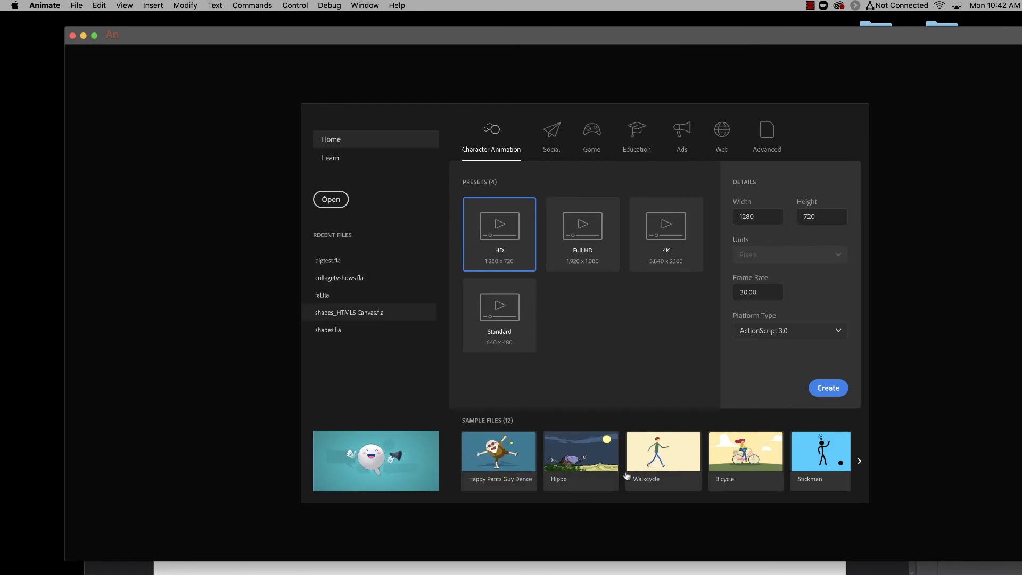
pyautogui.click(859, 461)
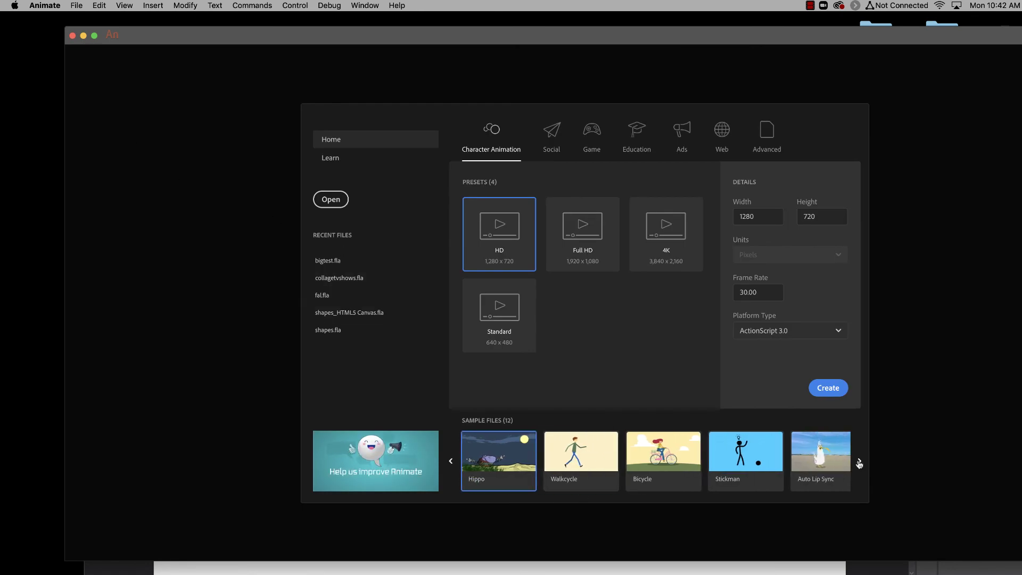
pyautogui.click(860, 462)
pyautogui.click(859, 462)
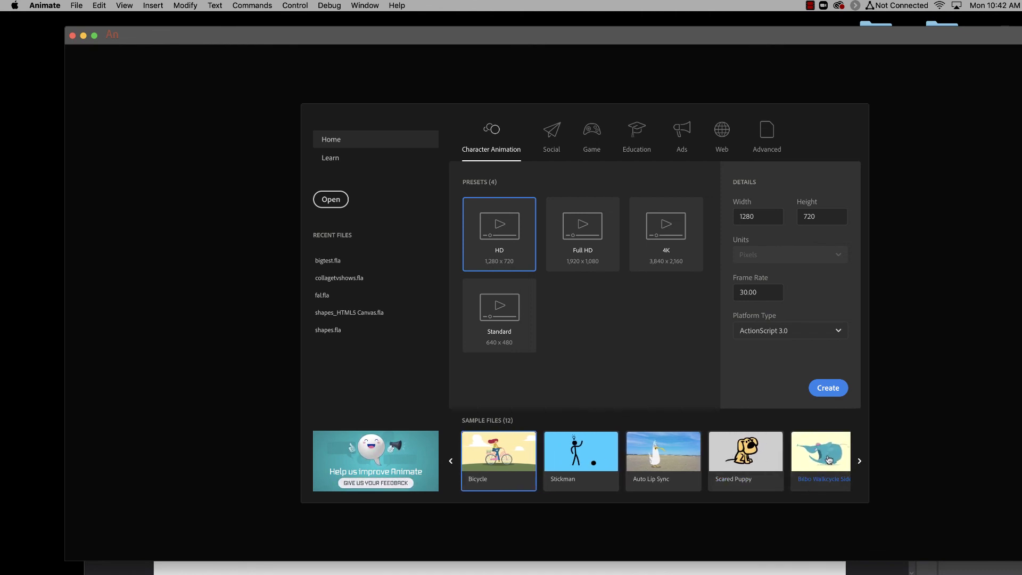
pyautogui.click(859, 461)
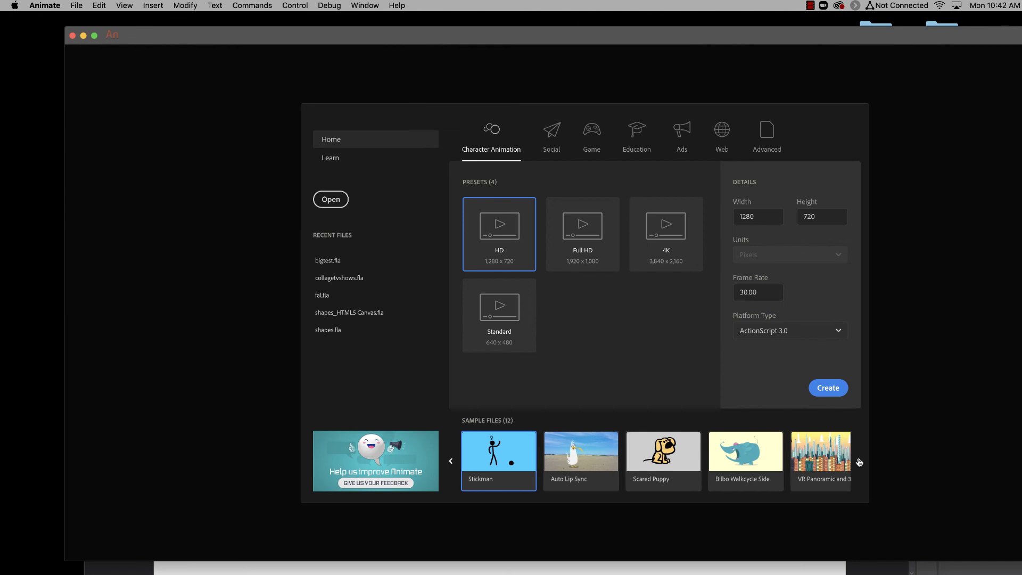
pyautogui.click(859, 462)
pyautogui.click(860, 462)
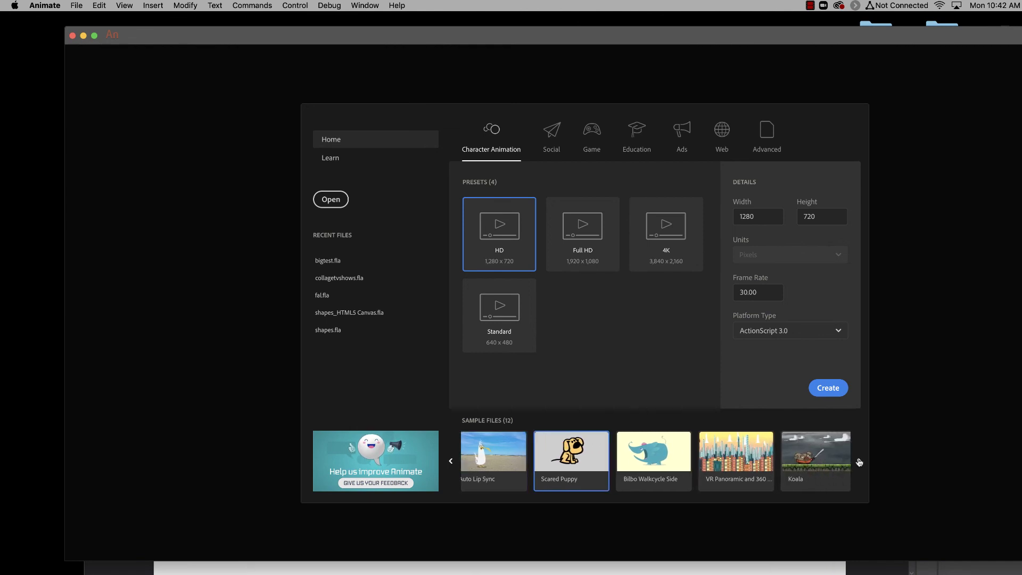